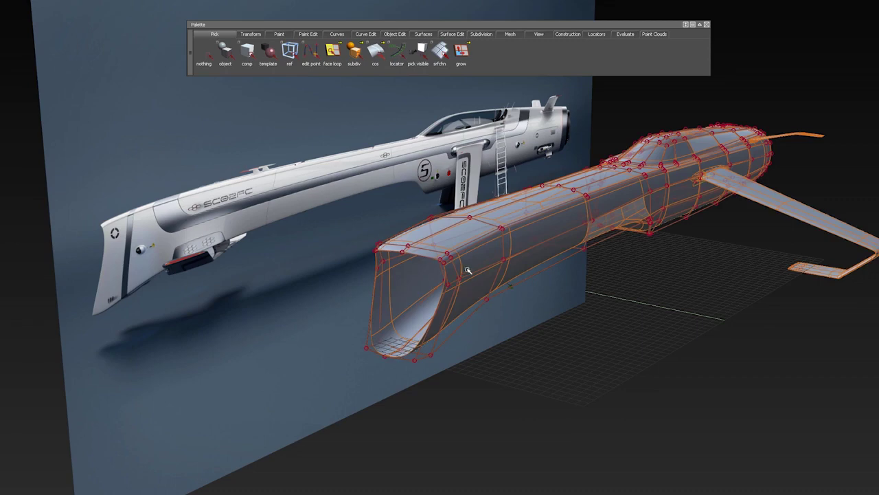
# Extrude the upper edge of the fuselage's open nose with the subdivision extrude tool and reposition the extruded geometry.
pyautogui.keyDown('alt'); pyautogui.keyDown('shift'); pyautogui.moveTo(468, 270); pyautogui.dragTo(393, 255); pyautogui.keyUp('shift'); pyautogui.keyUp('alt')
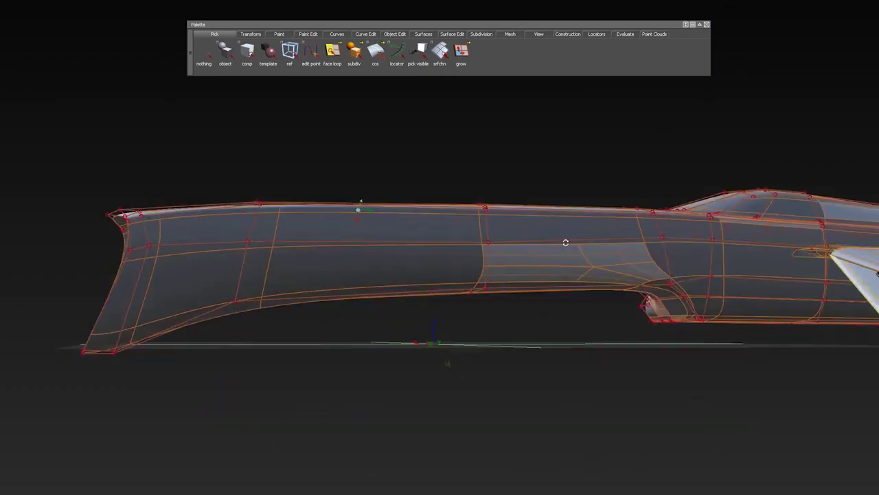
pyautogui.keyDown('ctrl'); pyautogui.keyDown('shift'); pyautogui.moveTo(526, 324); pyautogui.dragTo(392, 328, button='right'); pyautogui.keyUp('shift'); pyautogui.keyUp('ctrl')
pyautogui.moveTo(321, 288); pyautogui.dragTo(264, 195)
pyautogui.keyDown('alt'); pyautogui.keyDown('shift'); pyautogui.moveTo(249, 281); pyautogui.dragTo(512, 257); pyautogui.keyUp('shift'); pyautogui.keyUp('alt')
pyautogui.click(225, 51)
pyautogui.click(343, 130)
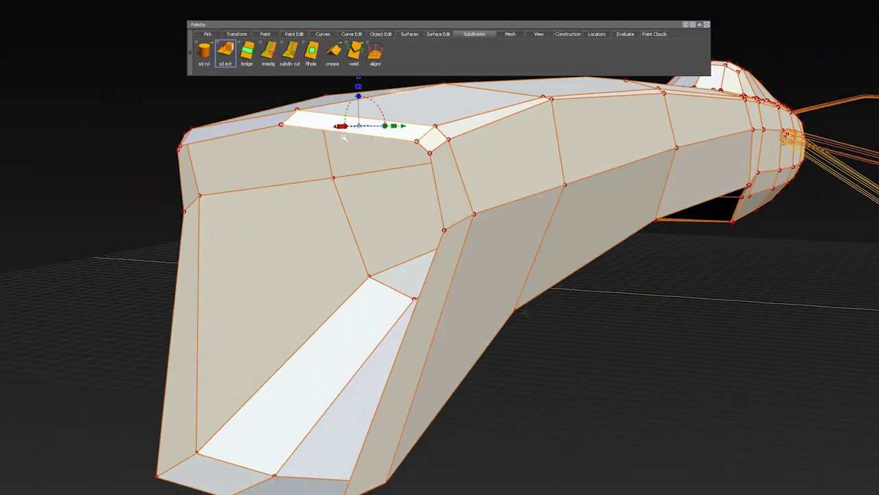
pyautogui.click(296, 275)
pyautogui.moveTo(299, 271); pyautogui.dragTo(446, 275)
pyautogui.keyDown('alt'); pyautogui.keyDown('shift'); pyautogui.moveTo(446, 275); pyautogui.dragTo(451, 197, button='right'); pyautogui.keyUp('shift'); pyautogui.keyUp('alt')
pyautogui.keyDown('ctrl'); pyautogui.keyDown('shift'); pyautogui.moveTo(451, 197); pyautogui.dragTo(366, 204, button='right'); pyautogui.keyUp('shift'); pyautogui.keyUp('ctrl')
pyautogui.click(367, 204)
pyautogui.keyDown('ctrl'); pyautogui.keyDown('shift'); pyautogui.moveTo(408, 243); pyautogui.dragTo(366, 233, button='right'); pyautogui.keyUp('shift'); pyautogui.keyUp('ctrl')
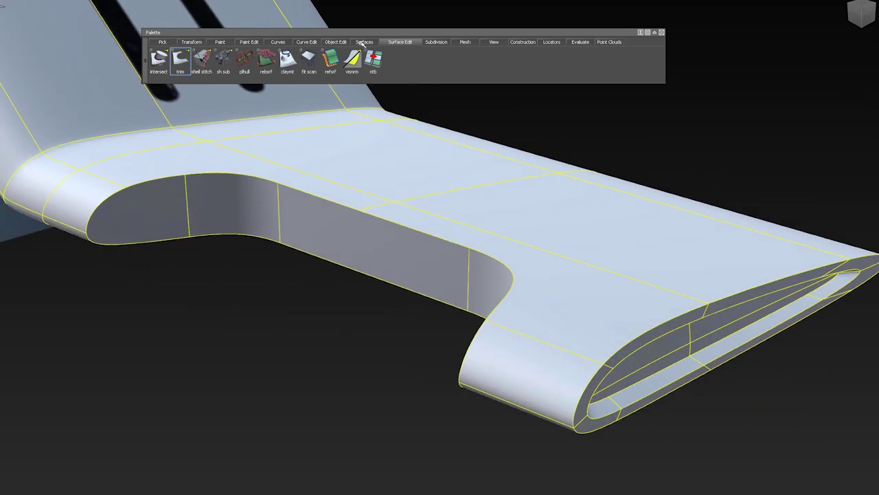
# Open the Multi-Surface Fillet tools for the trimmed wingtip surfaces.
pyautogui.click(371, 42)
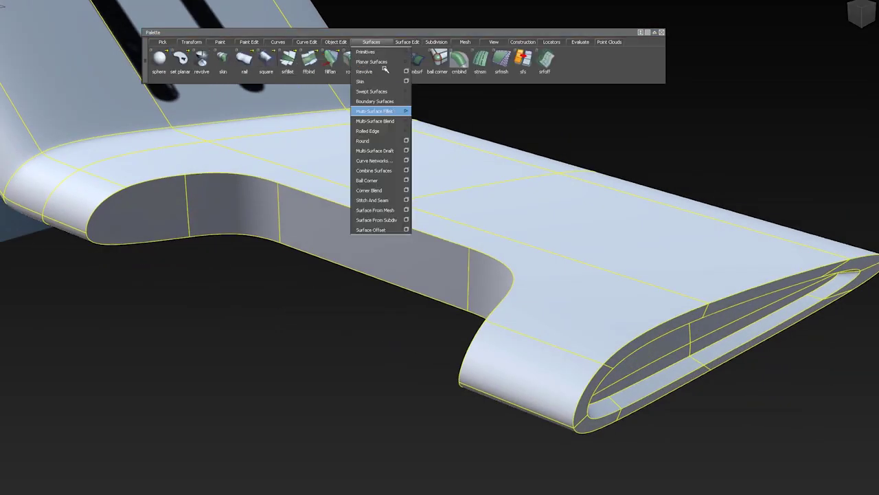
pyautogui.click(389, 111)
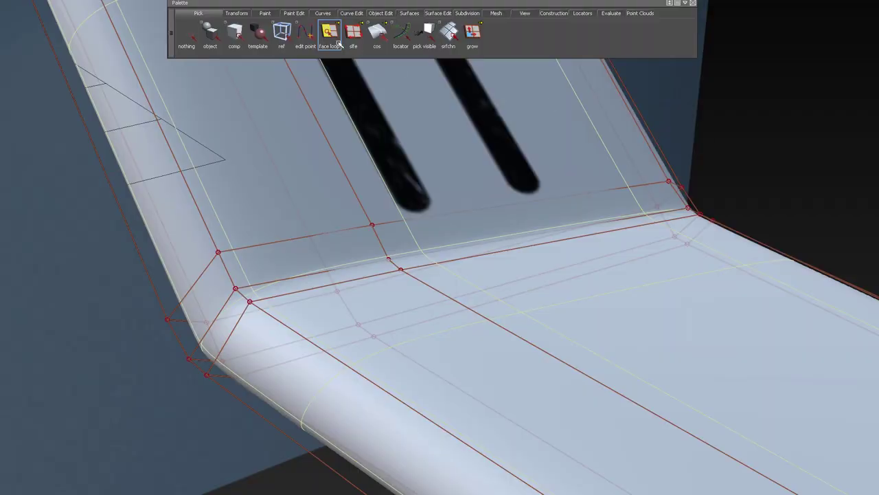
# Select the lengthwise edges running across the wing bend with the subdivision edge pick tool.
pyautogui.click(335, 42)
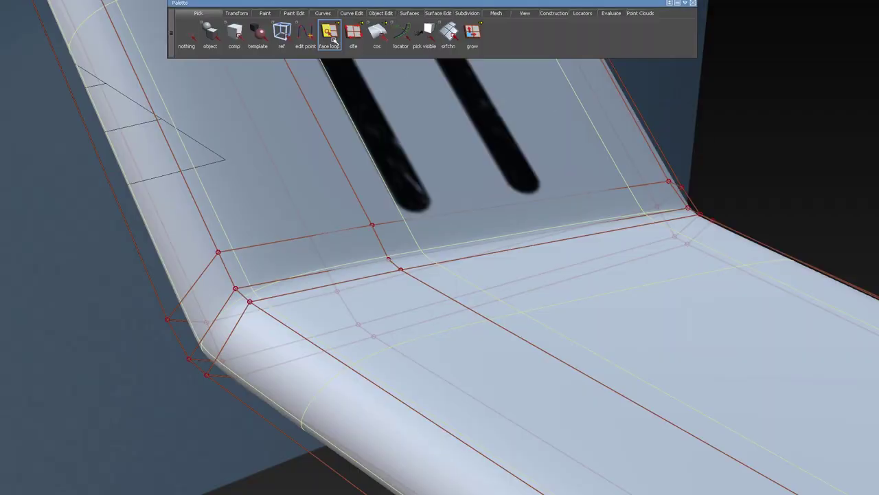
pyautogui.click(377, 236)
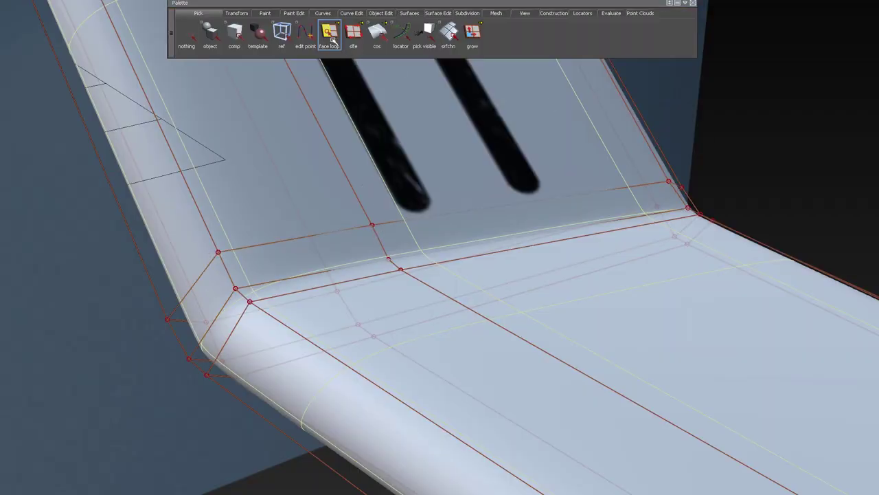
pyautogui.moveTo(329, 35); pyautogui.dragTo(332, 101)
pyautogui.moveTo(331, 41); pyautogui.dragTo(332, 42)
pyautogui.moveTo(332, 110); pyautogui.dragTo(332, 139)
pyautogui.click(356, 35)
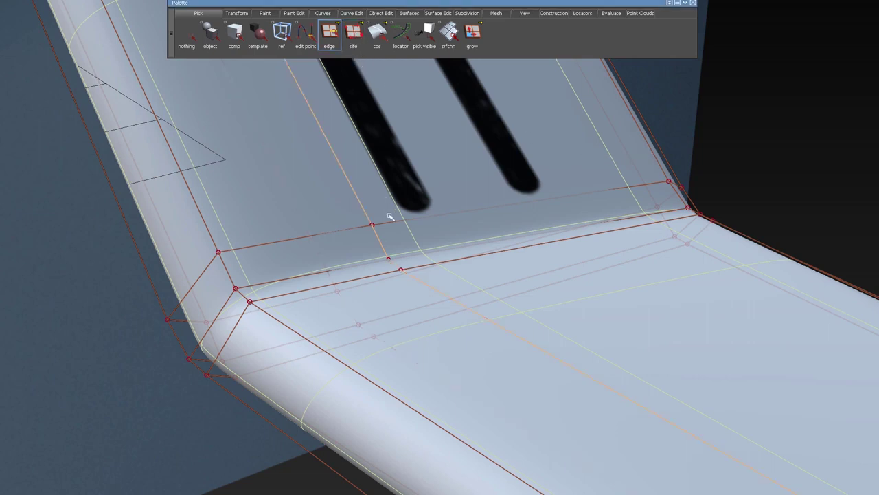
# Add the crosswise edge loops at the wing bend with the edge loop pick, and pick the whole subdivision surface.
pyautogui.click(356, 40)
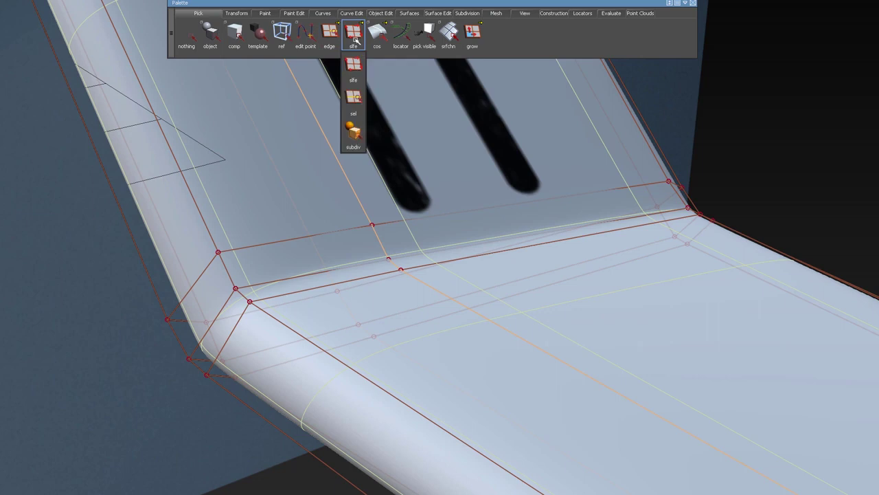
pyautogui.click(358, 92)
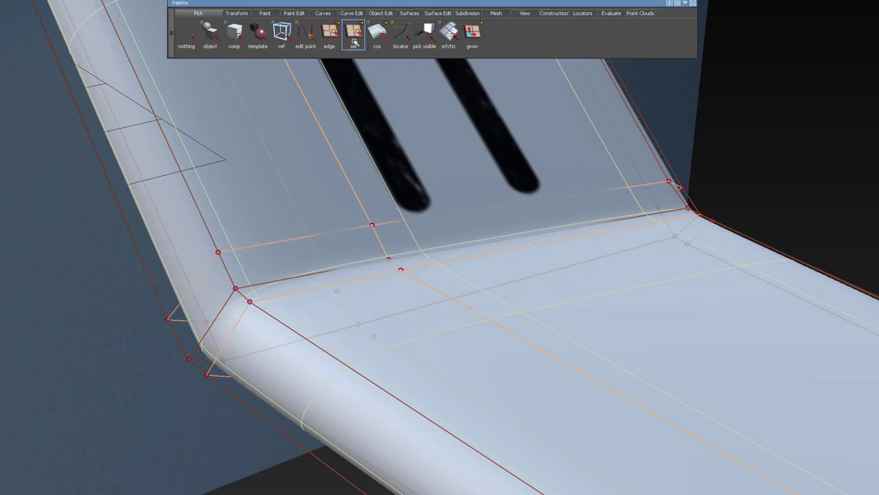
pyautogui.click(356, 43)
pyautogui.click(356, 145)
pyautogui.click(343, 196)
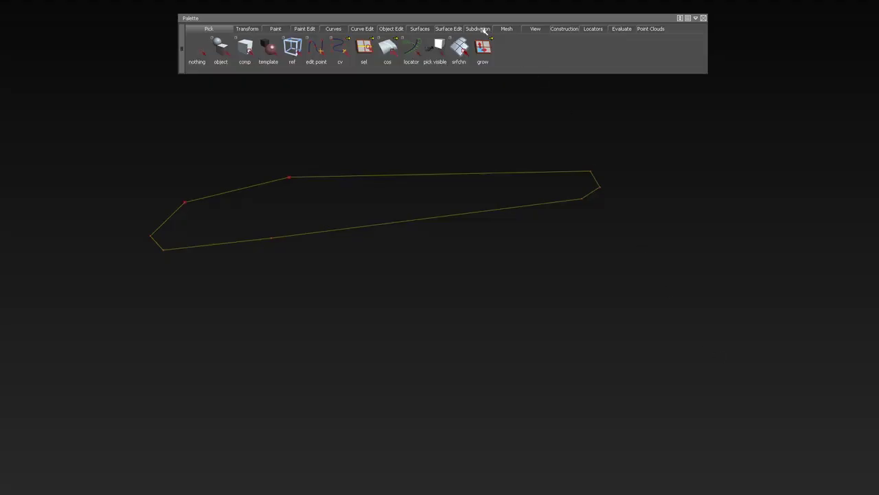
# Extrude the closed wing profile outward and move its new end towards the wing bend in the reference image.
pyautogui.click(485, 30)
pyautogui.moveTo(444, 104); pyautogui.dragTo(450, 191, button='right')
pyautogui.doubleClick(220, 48)
pyautogui.click(172, 122)
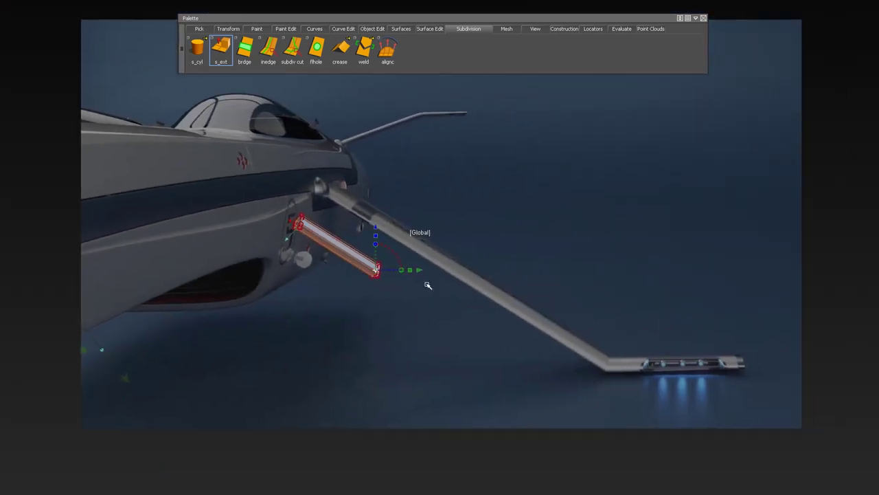
pyautogui.moveTo(426, 291); pyautogui.dragTo(634, 310)
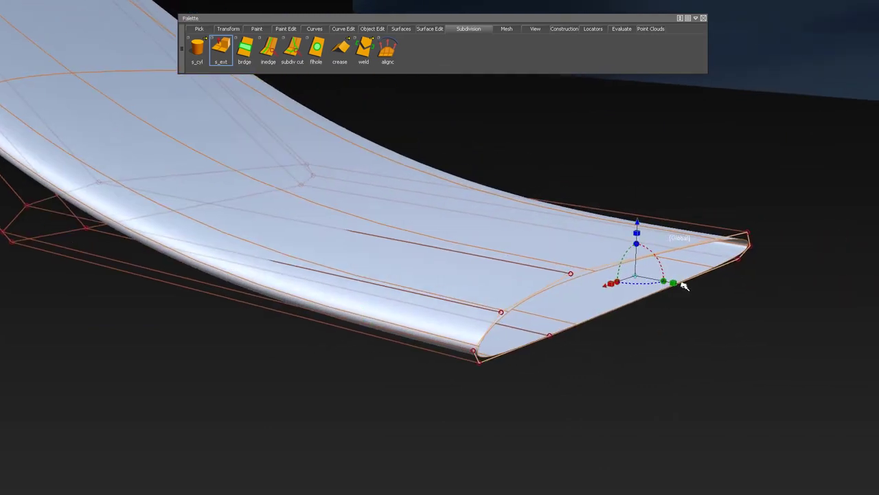
# Extrude the wingtip's open end inwards to form a rim around a hollow opening.
pyautogui.moveTo(684, 286); pyautogui.dragTo(660, 281)
pyautogui.moveTo(553, 286); pyautogui.dragTo(540, 265, button='right')
pyautogui.keyDown('alt'); pyautogui.keyDown('shift'); pyautogui.moveTo(540, 265); pyautogui.dragTo(485, 280); pyautogui.keyUp('shift'); pyautogui.keyUp('alt')
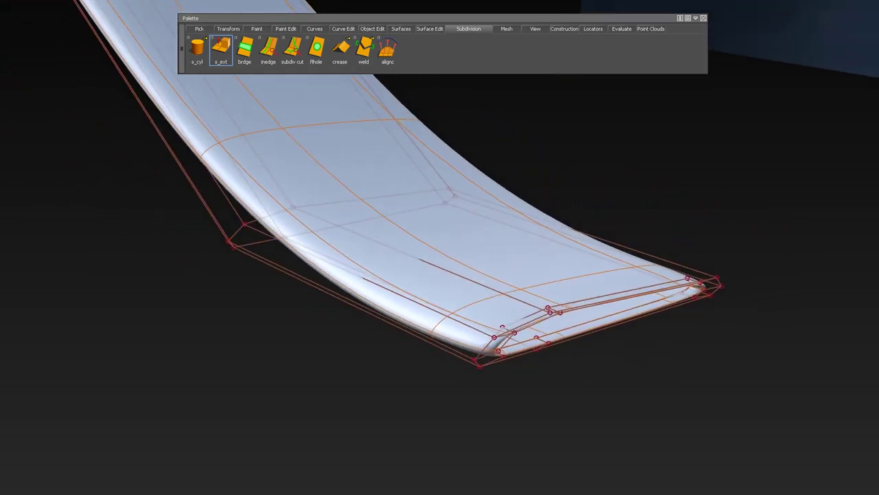
pyautogui.moveTo(713, 361); pyautogui.dragTo(712, 342, button='right')
pyautogui.moveTo(713, 341)
pyautogui.keyDown('alt'); pyautogui.keyDown('shift'); pyautogui.mouseDown()
pyautogui.moveTo(522, 277)
pyautogui.moveTo(506, 261)
pyautogui.mouseUp(); pyautogui.keyUp('shift'); pyautogui.keyUp('alt')
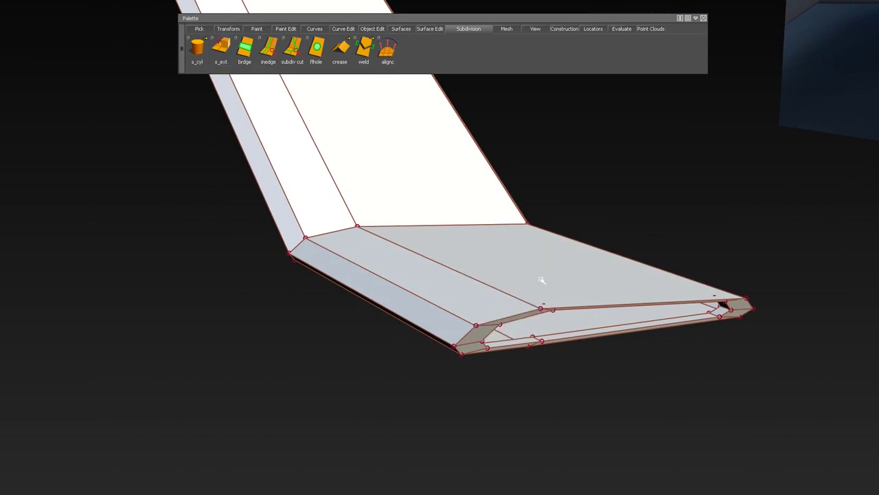
# Shift the selected vertices at the wingtip's open end across the wing.
pyautogui.keyDown('alt'); pyautogui.keyDown('shift'); pyautogui.moveTo(542, 288); pyautogui.dragTo(498, 344); pyautogui.keyUp('shift'); pyautogui.keyUp('alt')
pyautogui.keyDown('ctrl'); pyautogui.keyDown('shift'); pyautogui.moveTo(612, 292); pyautogui.dragTo(613, 292, button='right'); pyautogui.keyUp('shift'); pyautogui.keyUp('ctrl')
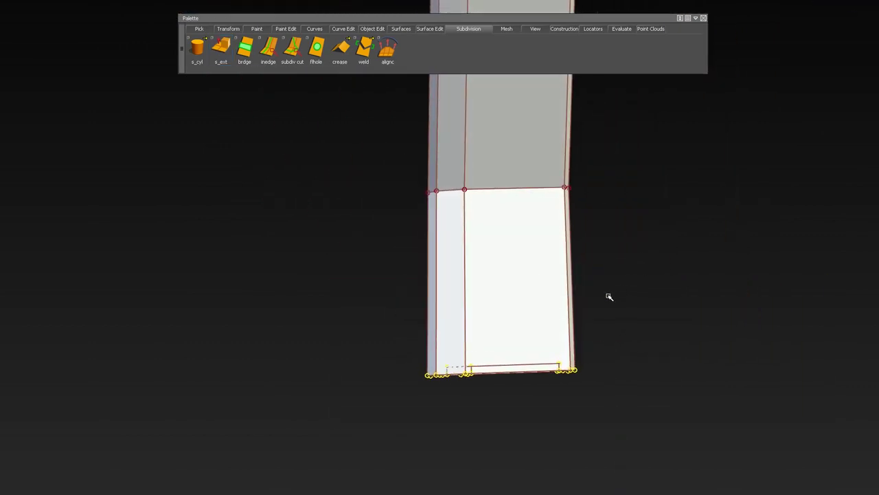
pyautogui.moveTo(595, 291); pyautogui.dragTo(628, 291)
pyautogui.keyDown('ctrl'); pyautogui.keyDown('shift'); pyautogui.moveTo(634, 306); pyautogui.dragTo(648, 315, button='right'); pyautogui.keyUp('shift'); pyautogui.keyUp('ctrl')
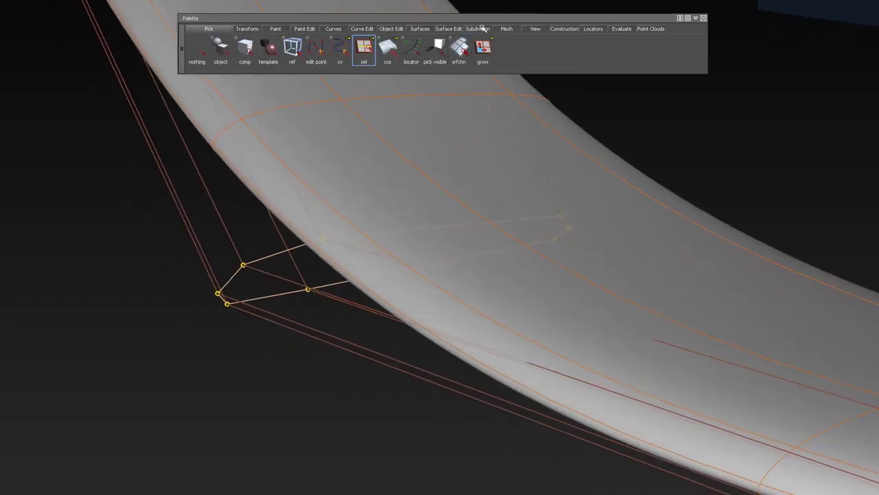
# Crease the edge loop around the wing bend.
pyautogui.click(484, 29)
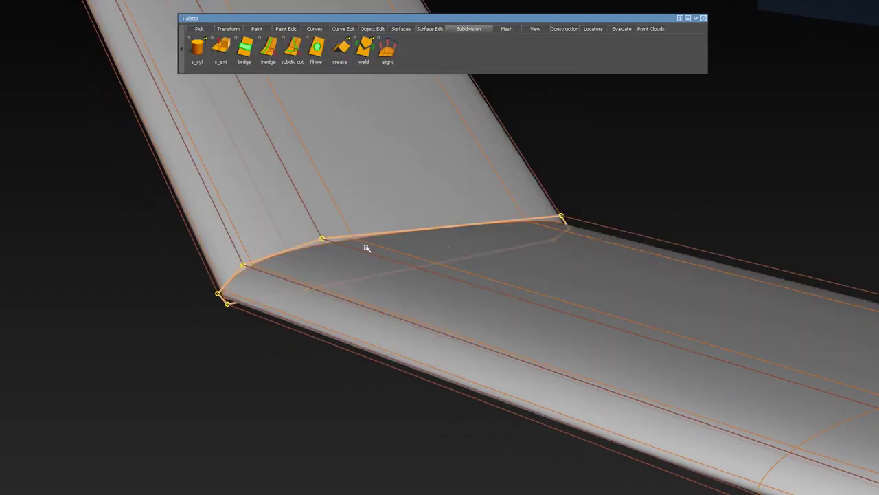
pyautogui.keyDown('alt'); pyautogui.keyDown('shift'); pyautogui.moveTo(367, 248); pyautogui.dragTo(439, 295); pyautogui.keyUp('shift'); pyautogui.keyUp('alt')
pyautogui.keyDown('alt'); pyautogui.keyDown('shift'); pyautogui.moveTo(440, 295); pyautogui.dragTo(471, 338, button='right'); pyautogui.keyUp('shift'); pyautogui.keyUp('alt')
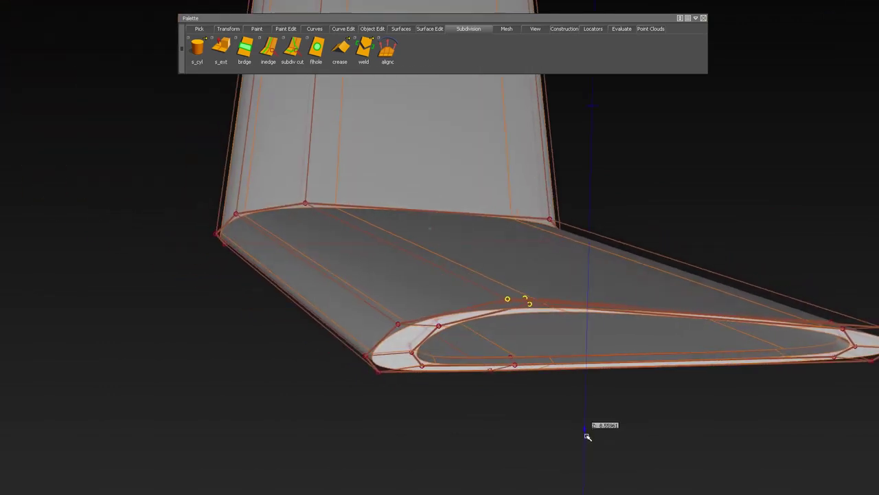
# Adjust the height of the upper middle vertices at the wingtip's open end.
pyautogui.keyDown('alt'); pyautogui.keyDown('shift'); pyautogui.moveTo(588, 428); pyautogui.dragTo(508, 316); pyautogui.keyUp('shift'); pyautogui.keyUp('alt')
pyautogui.keyDown('ctrl'); pyautogui.keyDown('shift'); pyautogui.moveTo(463, 255); pyautogui.dragTo(448, 225); pyautogui.keyUp('shift'); pyautogui.keyUp('ctrl')
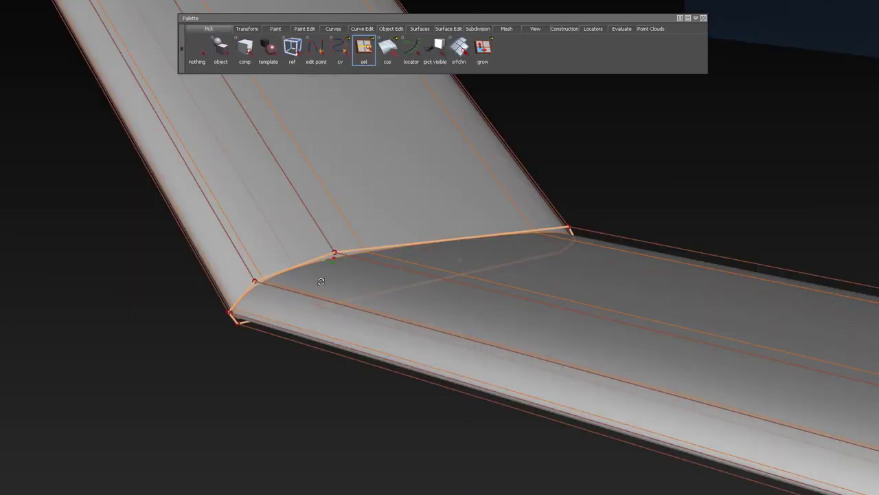
# Slide the vertices of the wing bend's edge loop along the adjoining edges.
pyautogui.keyDown('alt'); pyautogui.moveTo(321, 281); pyautogui.dragTo(507, 250); pyautogui.keyUp('alt')
pyautogui.press('t')
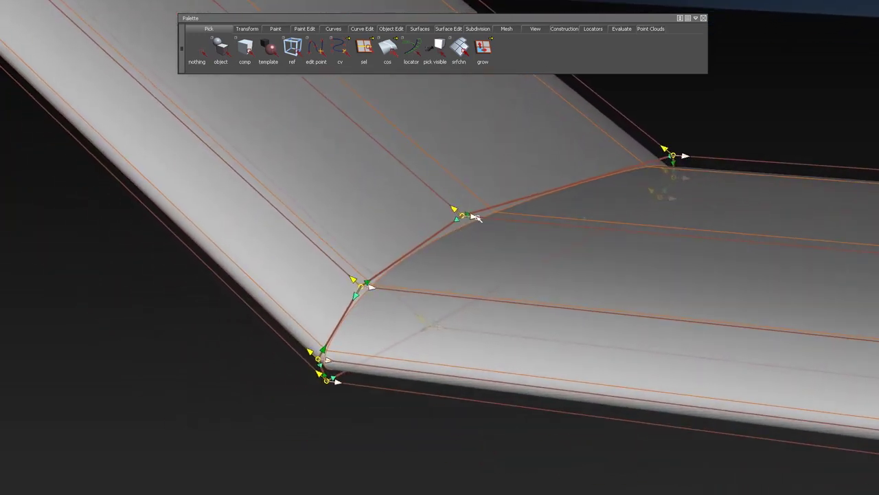
pyautogui.keyDown('alt'); pyautogui.moveTo(479, 217); pyautogui.dragTo(450, 212); pyautogui.keyUp('alt')
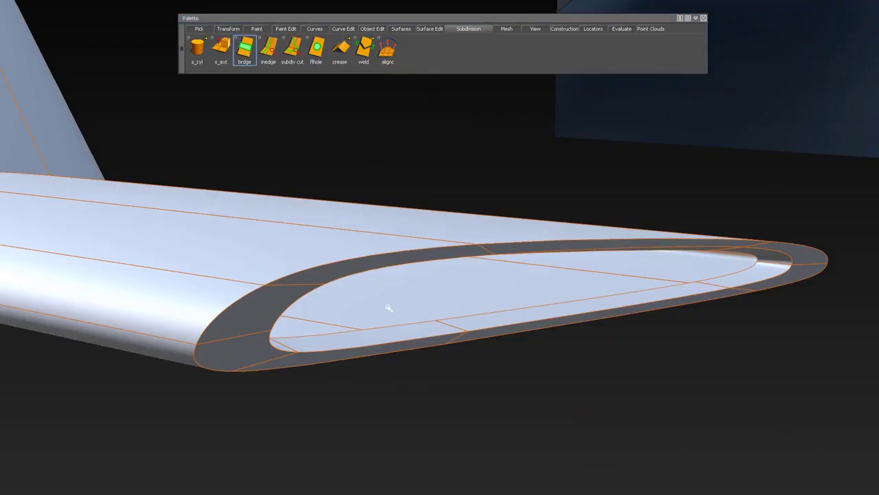
# Bridge the inner edges of the wingtip cavity and fill the remaining hole at its end.
pyautogui.click(393, 324)
pyautogui.keyDown('alt'); pyautogui.moveTo(396, 327); pyautogui.dragTo(307, 241); pyautogui.keyUp('alt')
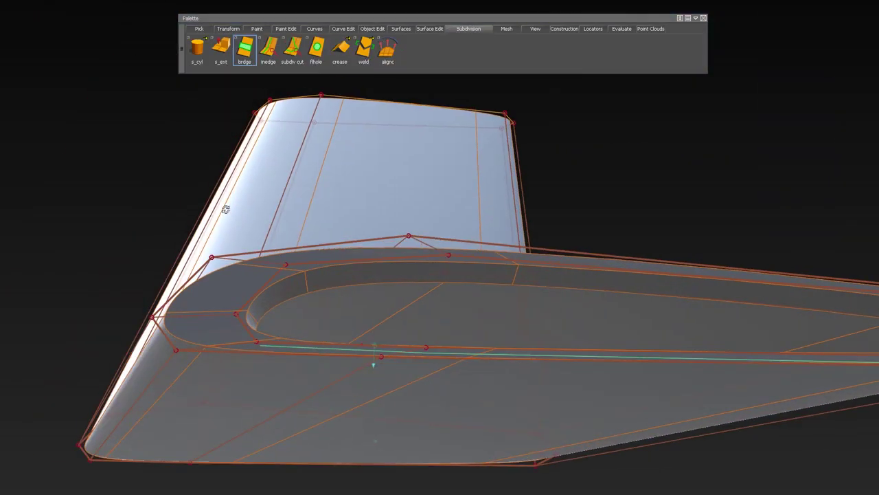
pyautogui.keyDown('alt'); pyautogui.moveTo(548, 295); pyautogui.dragTo(598, 348); pyautogui.keyUp('alt')
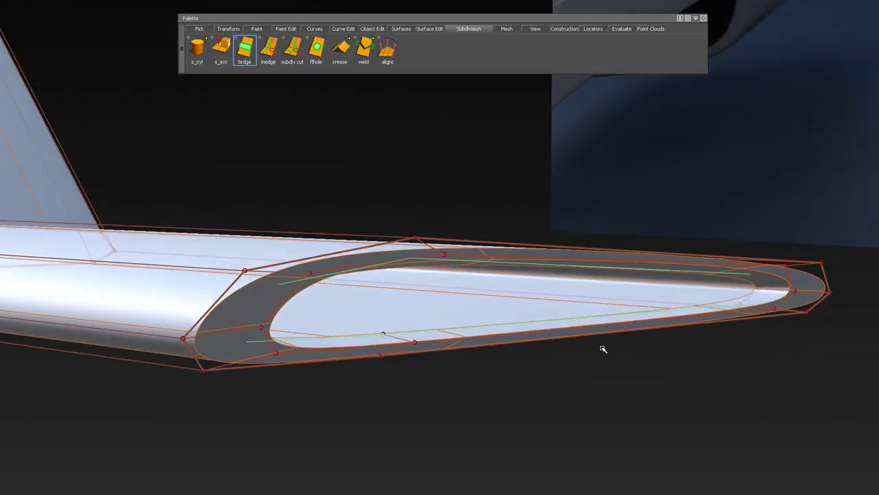
pyautogui.click(446, 301)
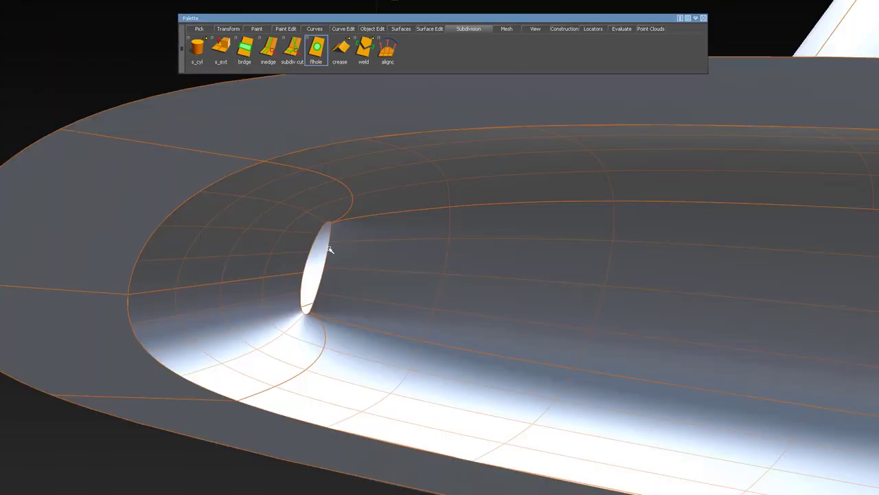
pyautogui.click(329, 249)
pyautogui.click(329, 249)
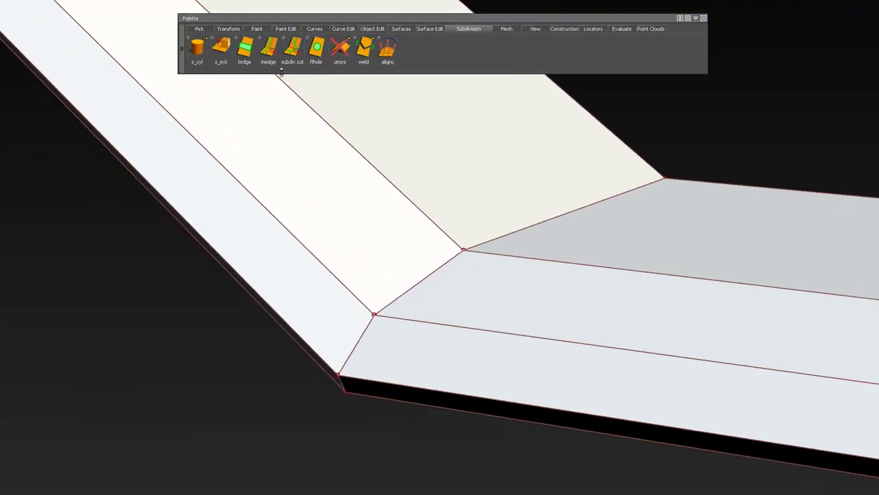
# Insert parallel edge loops on both sides of the wing bend's edge loop, and slide the loop on the upswept side.
pyautogui.doubleClick(268, 48)
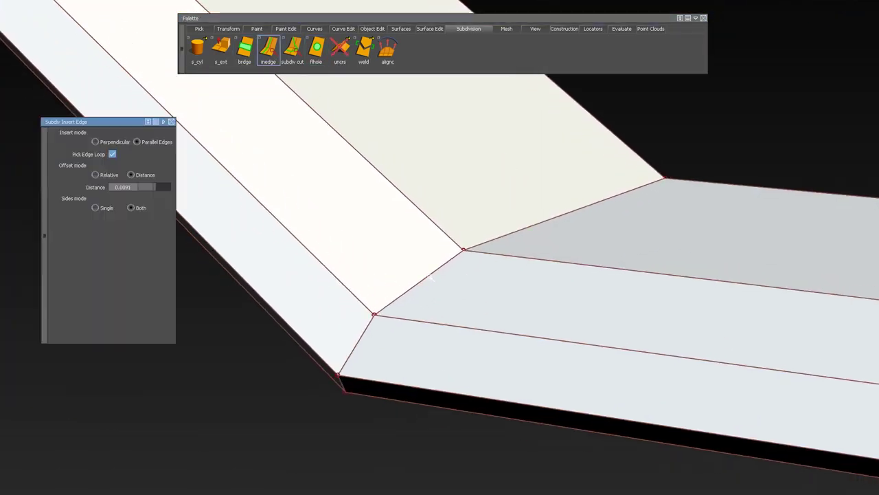
pyautogui.click(474, 252)
pyautogui.moveTo(474, 252); pyautogui.dragTo(508, 268)
pyautogui.keyDown('ctrl'); pyautogui.keyDown('shift'); pyautogui.moveTo(632, 285); pyautogui.dragTo(514, 271, button='right'); pyautogui.keyUp('shift'); pyautogui.keyUp('ctrl')
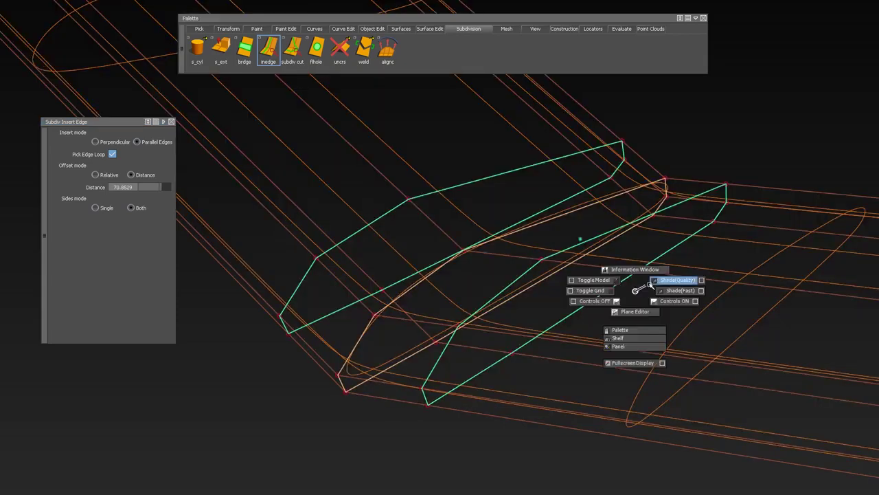
pyautogui.moveTo(514, 272); pyautogui.dragTo(518, 320)
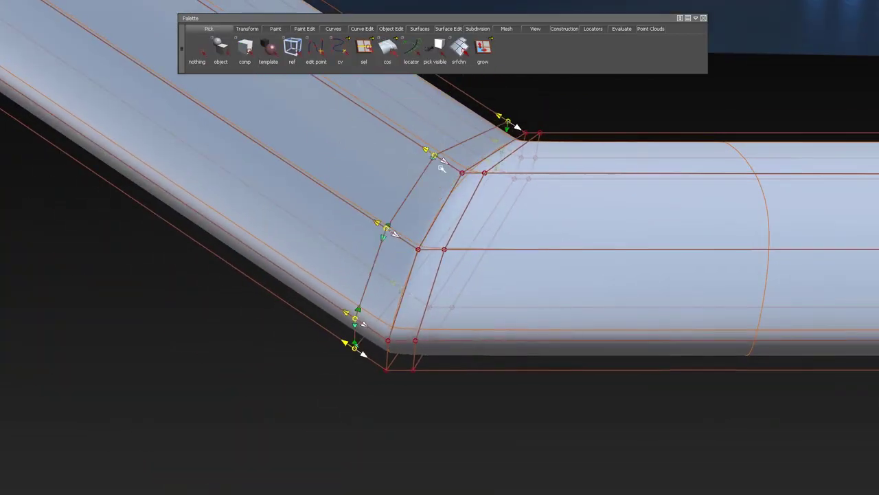
pyautogui.moveTo(505, 174); pyautogui.dragTo(484, 161, button='right')
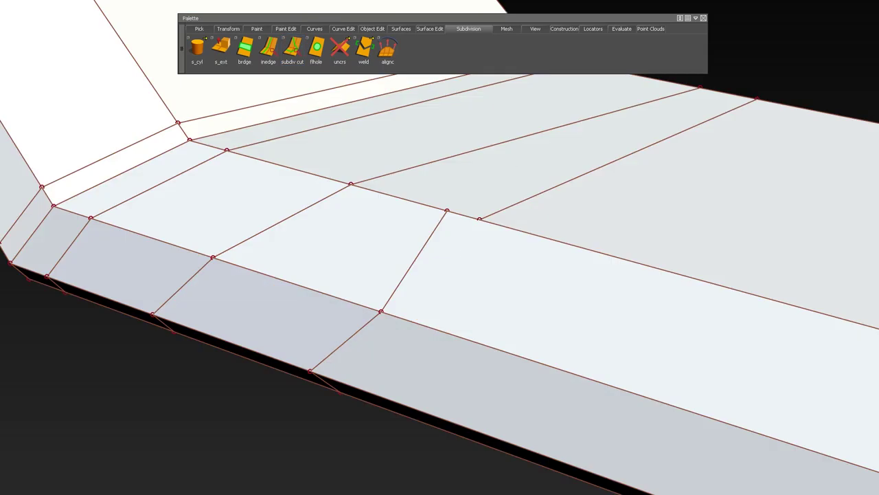
# Weld the neighbouring vertices on the outer wing panel and align its cross edge to the curved guide line.
pyautogui.doubleClick(364, 48)
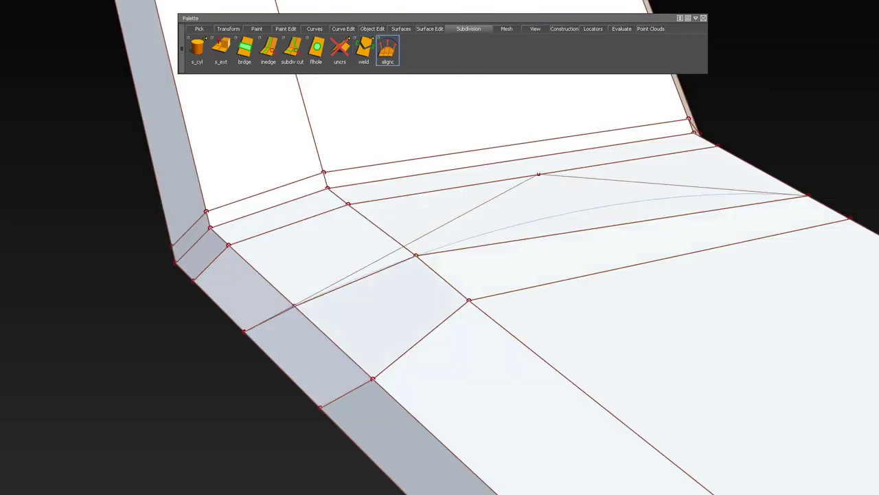
pyautogui.keyDown('ctrl'); pyautogui.keyDown('shift'); pyautogui.moveTo(478, 236); pyautogui.dragTo(500, 236, button='right'); pyautogui.keyUp('shift'); pyautogui.keyUp('ctrl')
pyautogui.keyDown('alt'); pyautogui.keyDown('shift'); pyautogui.moveTo(500, 236); pyautogui.dragTo(472, 236); pyautogui.keyUp('shift'); pyautogui.keyUp('alt')
pyautogui.keyDown('ctrl'); pyautogui.keyDown('shift'); pyautogui.moveTo(471, 236); pyautogui.dragTo(777, 176, button='right'); pyautogui.keyUp('shift'); pyautogui.keyUp('ctrl')
pyautogui.moveTo(777, 177); pyautogui.dragTo(582, 248)
pyautogui.keyDown('ctrl'); pyautogui.keyDown('shift'); pyautogui.moveTo(581, 248); pyautogui.dragTo(599, 236, button='right'); pyautogui.keyUp('shift'); pyautogui.keyUp('ctrl')
pyautogui.moveTo(548, 191); pyautogui.dragTo(541, 183, button='right')
pyautogui.moveTo(625, 326); pyautogui.dragTo(647, 332)
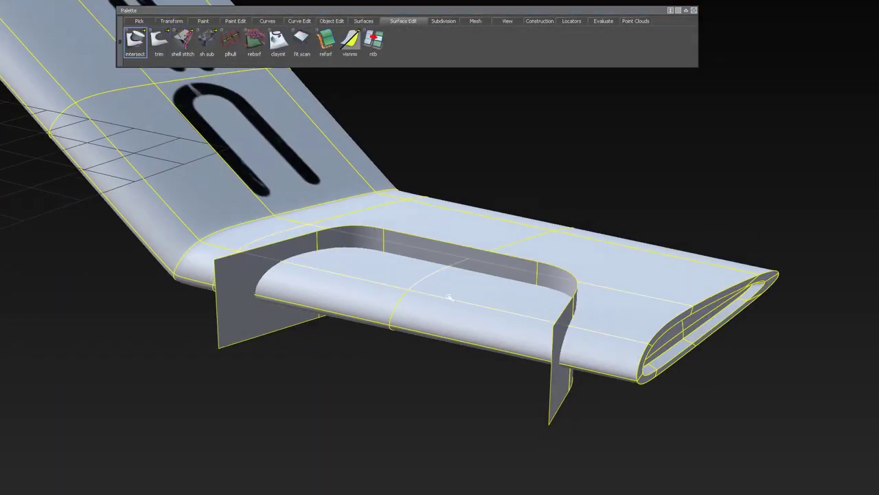
# Trim the upright cutting walls around the wing recess against the wing skin, discarding the portions that protrude outside the wing.
pyautogui.keyDown('alt'); pyautogui.keyDown('shift'); pyautogui.moveTo(382, 313); pyautogui.dragTo(358, 373); pyautogui.keyUp('shift'); pyautogui.keyUp('alt')
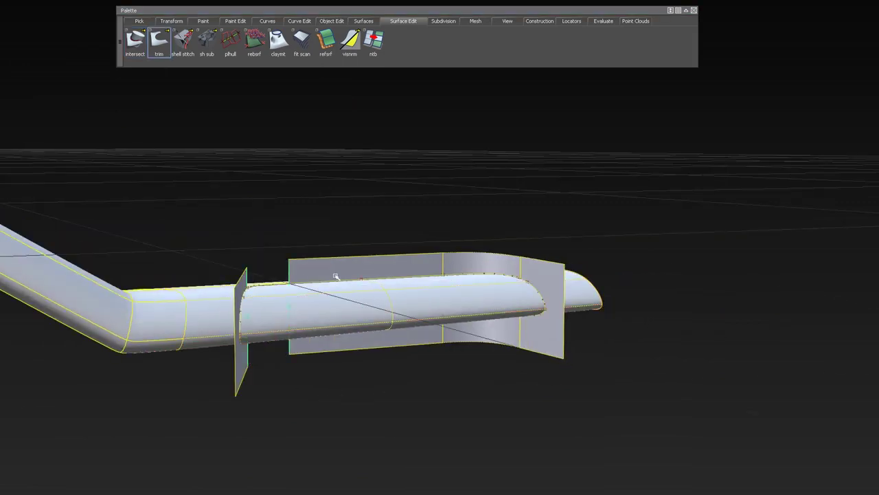
pyautogui.click(336, 277)
pyautogui.click(484, 264)
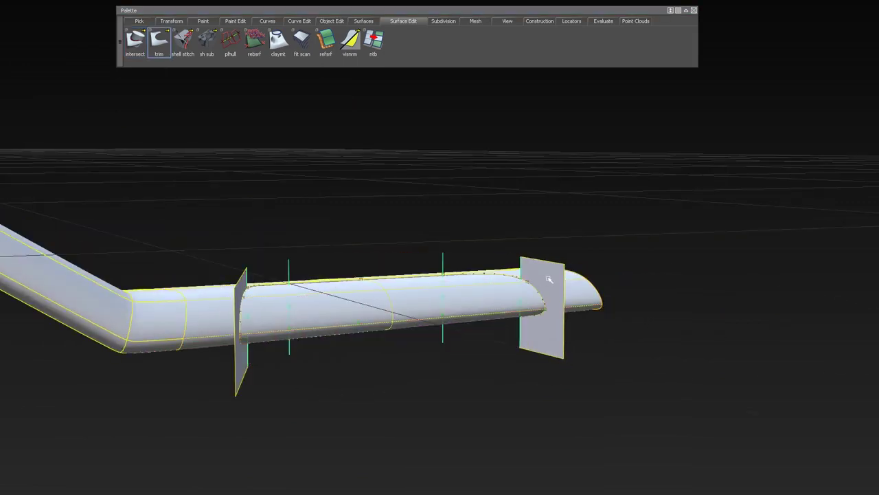
pyautogui.click(546, 275)
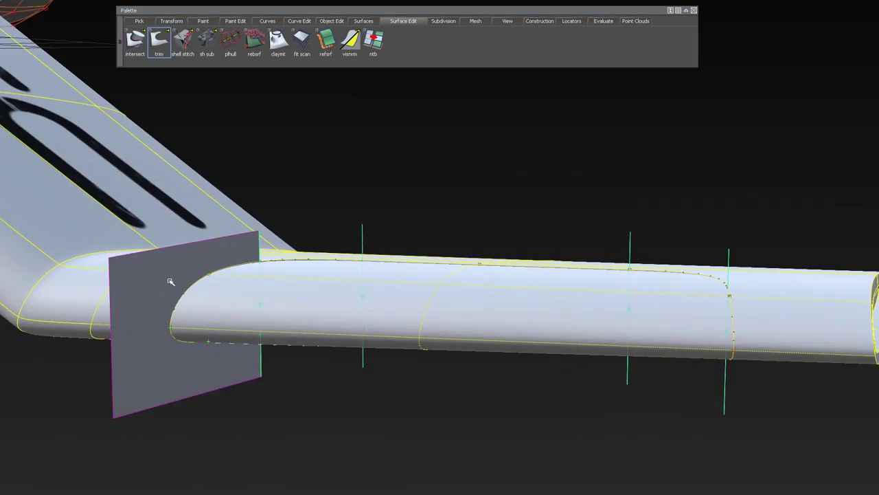
pyautogui.click(170, 281)
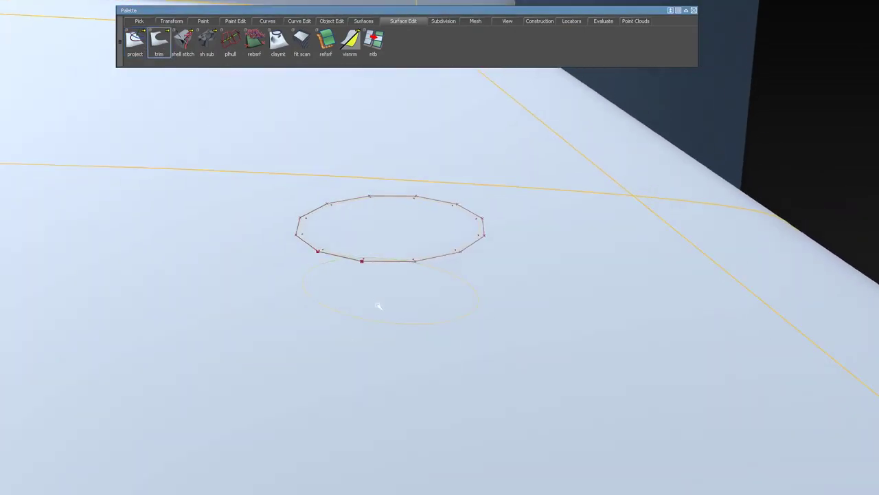
# Trim a circular hole in the wing's upper surface using the projected circle, and clear the selection.
pyautogui.click(389, 289)
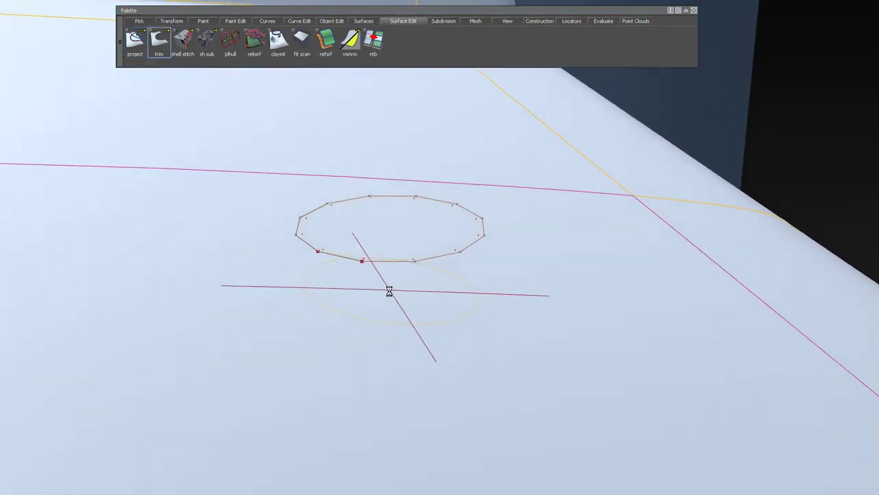
pyautogui.keyDown('alt'); pyautogui.keyDown('shift'); pyautogui.moveTo(389, 290); pyautogui.dragTo(501, 339); pyautogui.keyUp('shift'); pyautogui.keyUp('alt')
pyautogui.keyDown('ctrl'); pyautogui.keyDown('shift'); pyautogui.click(540, 255); pyautogui.keyUp('shift'); pyautogui.keyUp('ctrl')
# Create a multi-surface draft wall from the circular hole's trim edge, about 26 long and directed down into the wing.
pyautogui.doubleClick(373, 42)
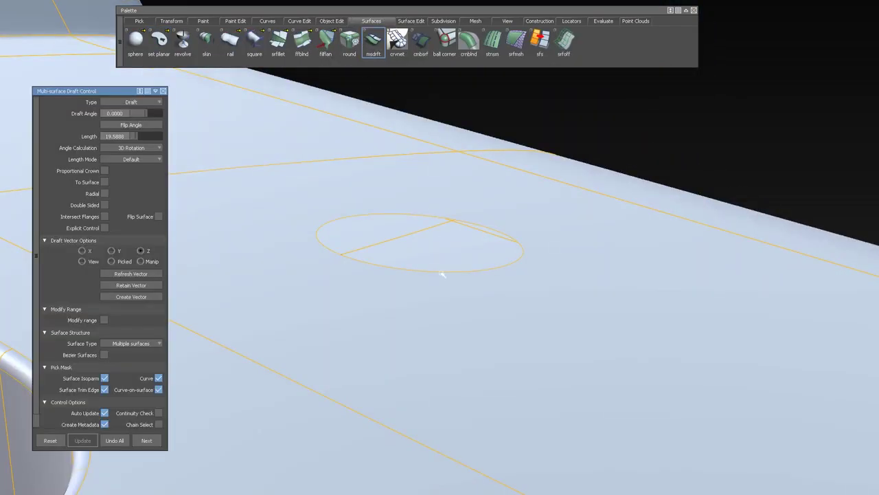
pyautogui.click(443, 272)
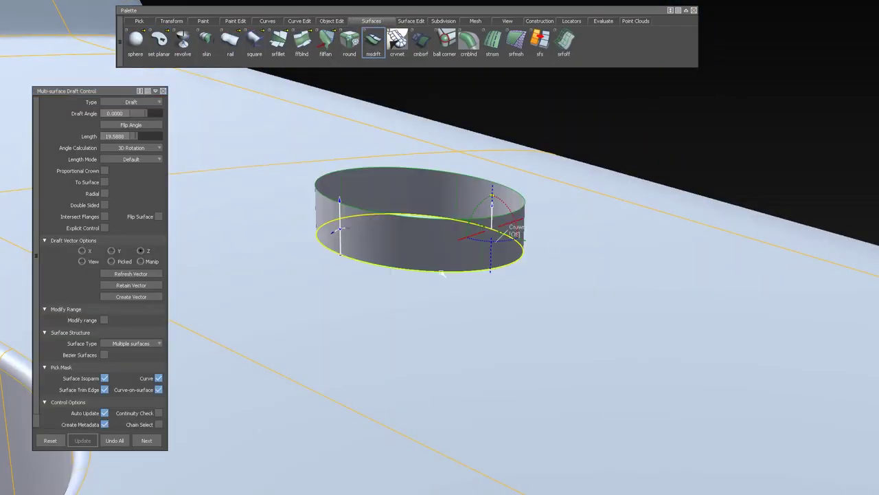
pyautogui.moveTo(338, 199); pyautogui.dragTo(342, 180)
pyautogui.moveTo(492, 246); pyautogui.dragTo(346, 239)
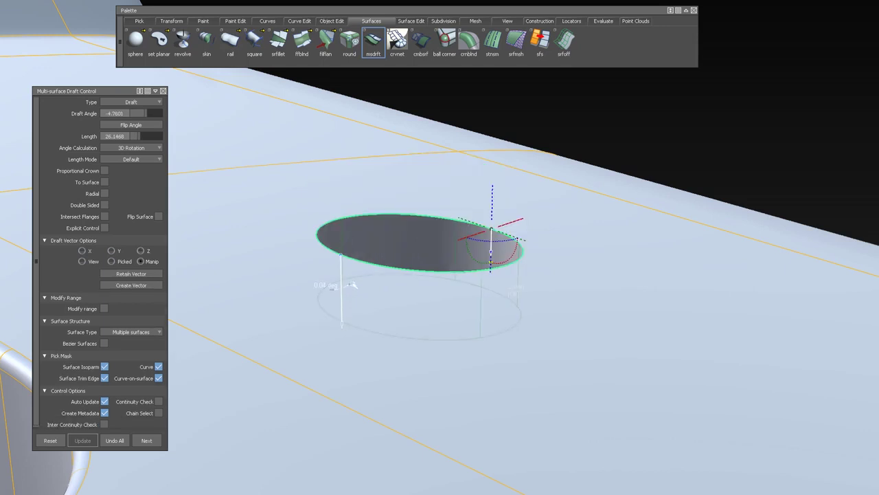
pyautogui.keyDown('alt'); pyautogui.keyDown('shift'); pyautogui.moveTo(392, 305); pyautogui.dragTo(376, 329); pyautogui.keyUp('shift'); pyautogui.keyUp('alt')
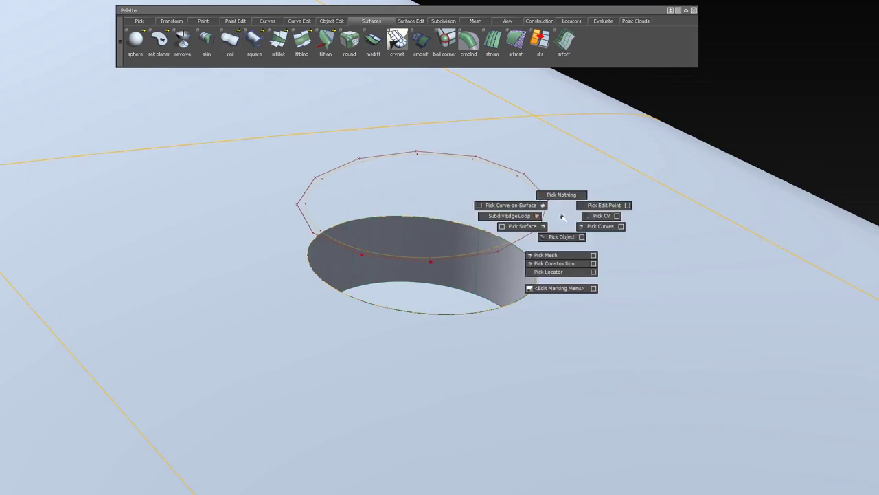
# Pick the circle curve above the wing and scale it down so the linked hole and its wall shrink.
pyautogui.keyDown('ctrl'); pyautogui.keyDown('shift'); pyautogui.moveTo(563, 202); pyautogui.dragTo(614, 275); pyautogui.keyUp('shift'); pyautogui.keyUp('ctrl')
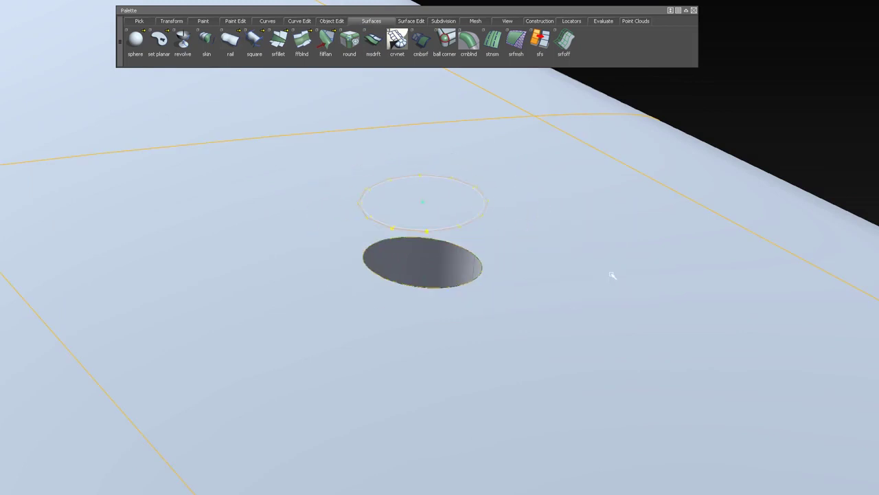
pyautogui.keyDown('alt'); pyautogui.keyDown('shift'); pyautogui.moveTo(614, 275); pyautogui.dragTo(585, 290); pyautogui.keyUp('shift'); pyautogui.keyUp('alt')
pyautogui.keyDown('alt'); pyautogui.keyDown('shift'); pyautogui.moveTo(585, 291); pyautogui.dragTo(721, 341, button='right'); pyautogui.keyUp('shift'); pyautogui.keyUp('alt')
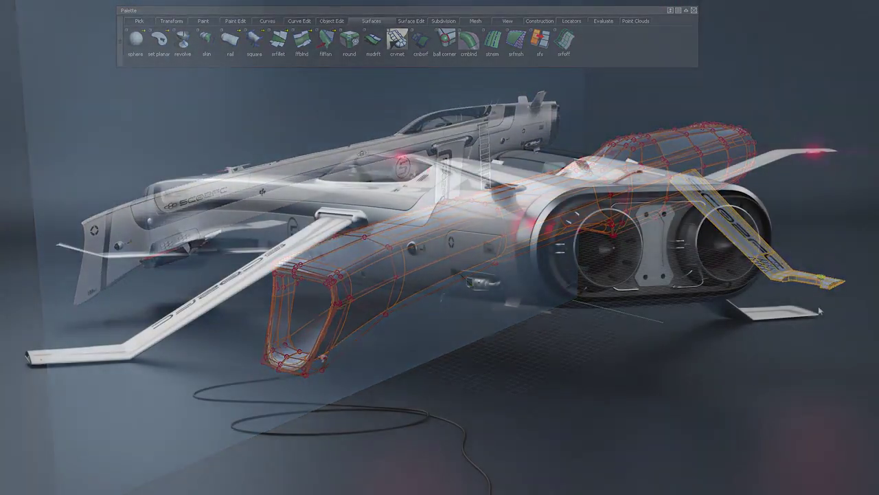